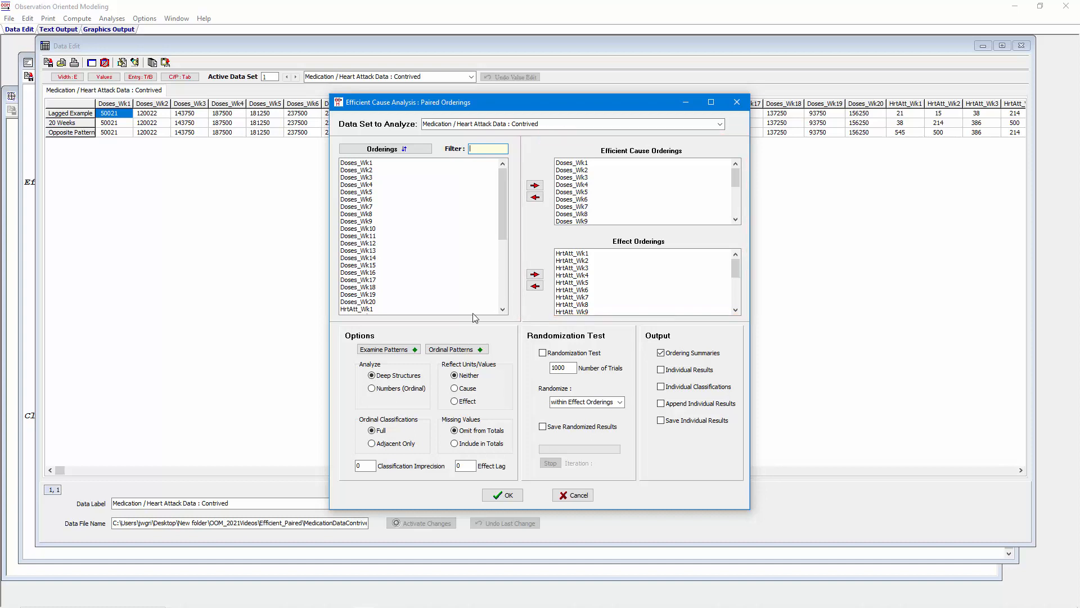
Set the analysis to Numbers (Ordinal) and display the ordinal patterns graph at font size 14
{"action": "left_click", "coordinate": [374, 389]}
{"action": "left_click", "coordinate": [450, 351]}
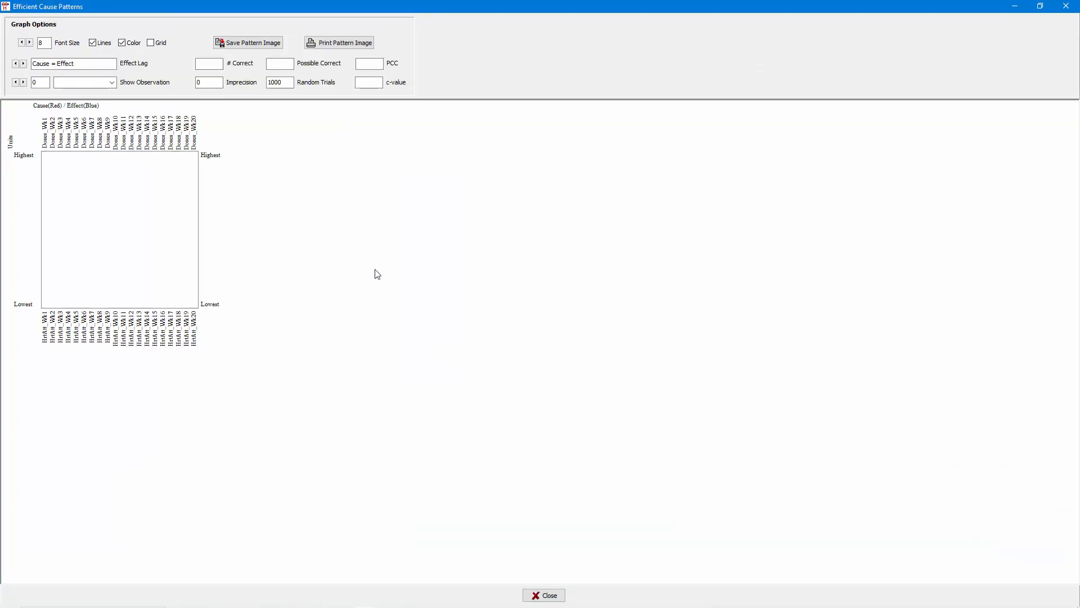
{"action": "left_click", "coordinate": [30, 43]}
{"action": "left_click", "coordinate": [29, 43]}
{"action": "left_click", "coordinate": [29, 43]}
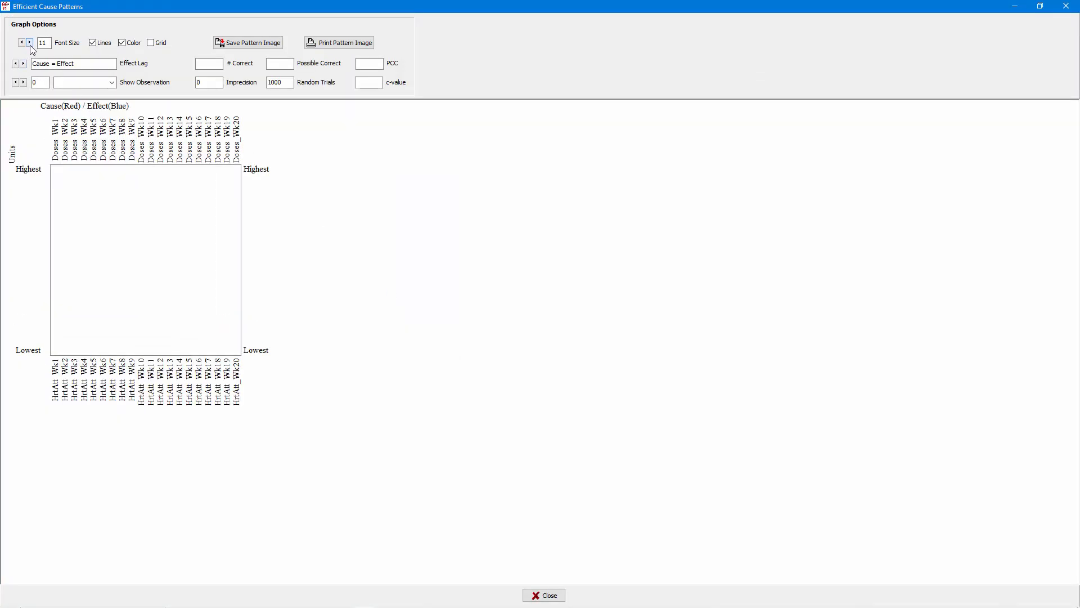
{"action": "left_click", "coordinate": [30, 43]}
{"action": "left_click", "coordinate": [30, 42]}
{"action": "left_click", "coordinate": [29, 42]}
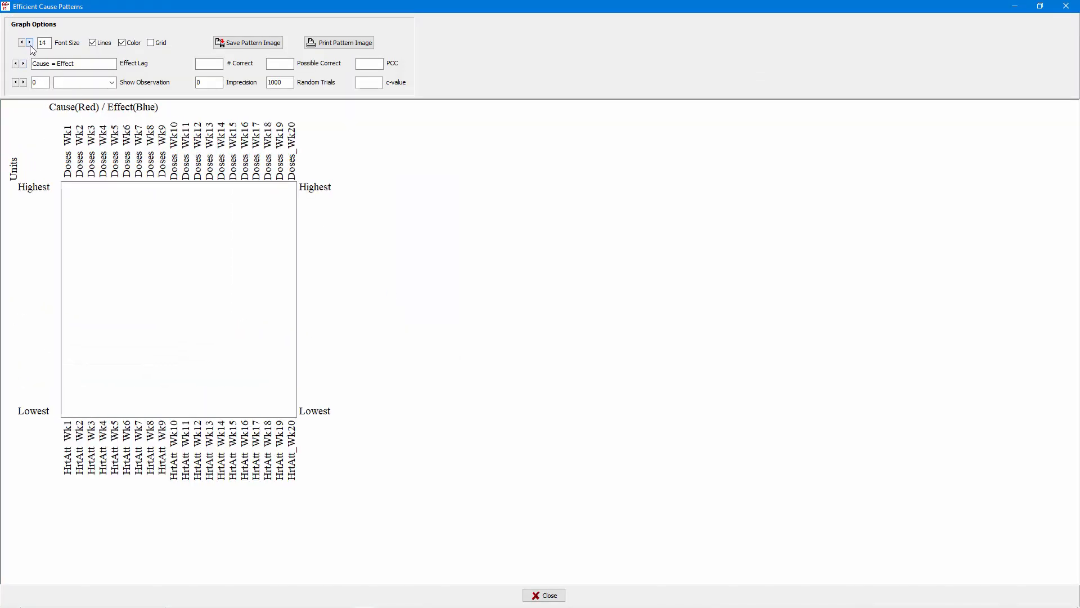
Plot the cause and effect pattern for the 20 Weeks observation, followed by the Lagged Example observation
{"action": "left_click", "coordinate": [112, 83]}
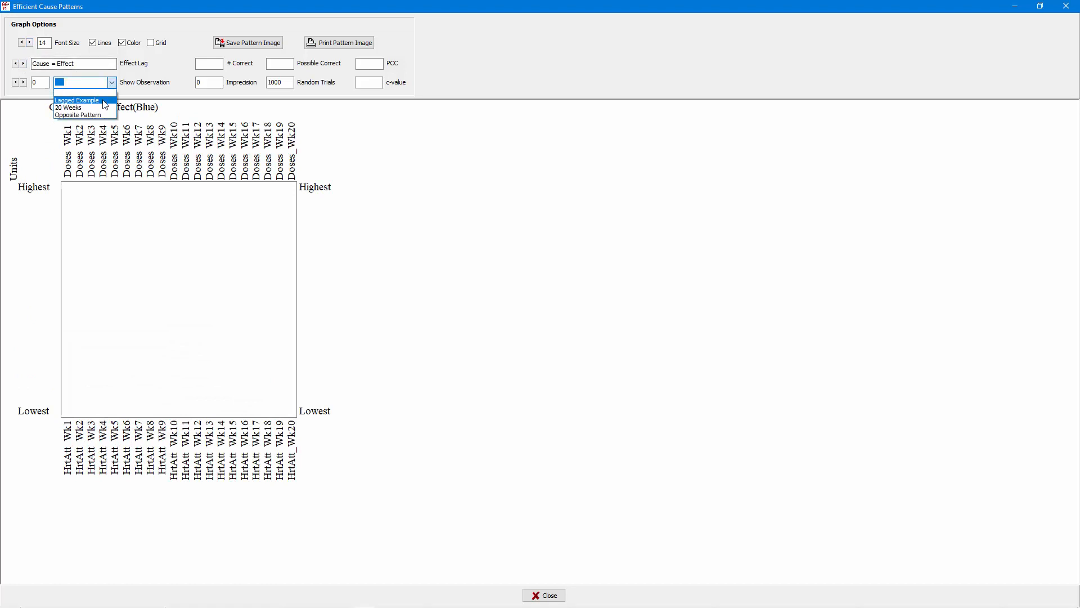
{"action": "left_click", "coordinate": [104, 107]}
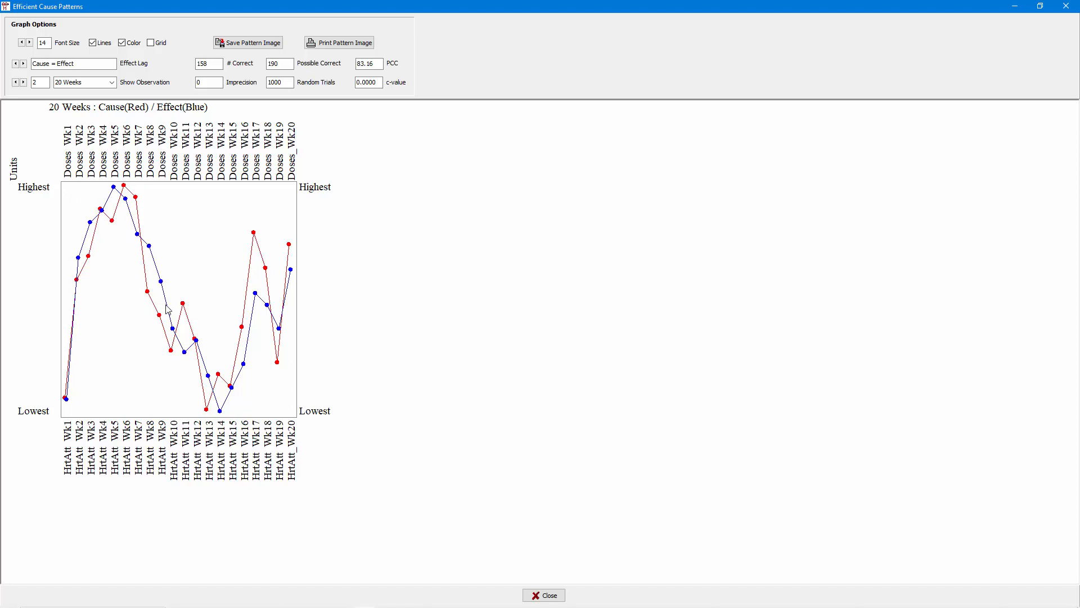
{"action": "left_click", "coordinate": [110, 86]}
{"action": "left_click", "coordinate": [106, 110]}
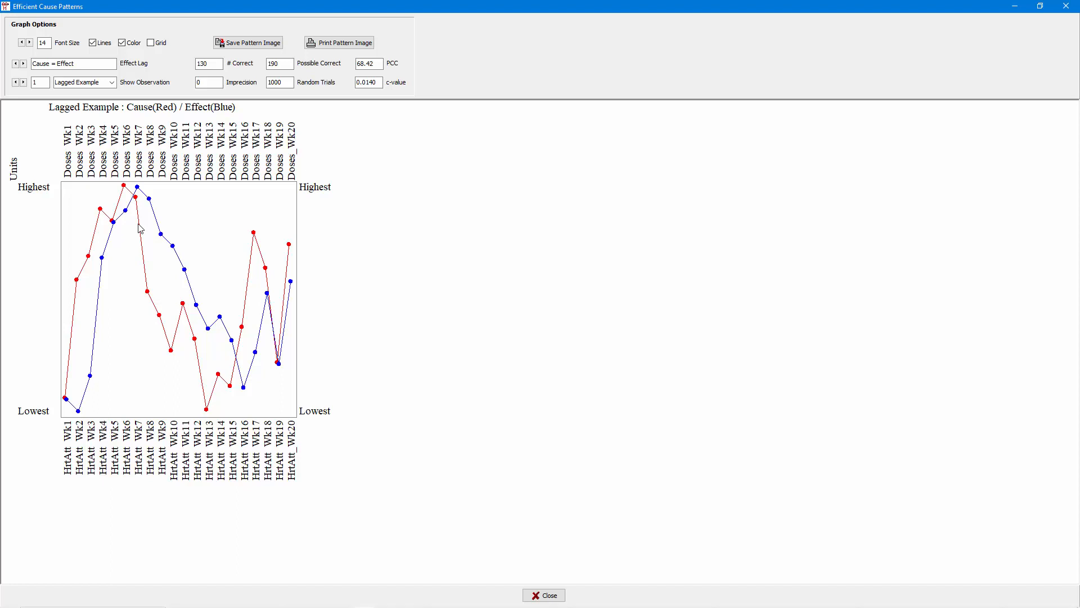
Compare the Lagged Example pattern and its PCC at effect lags of 0 and 1, finishing at lag 1
{"action": "left_click", "coordinate": [23, 64]}
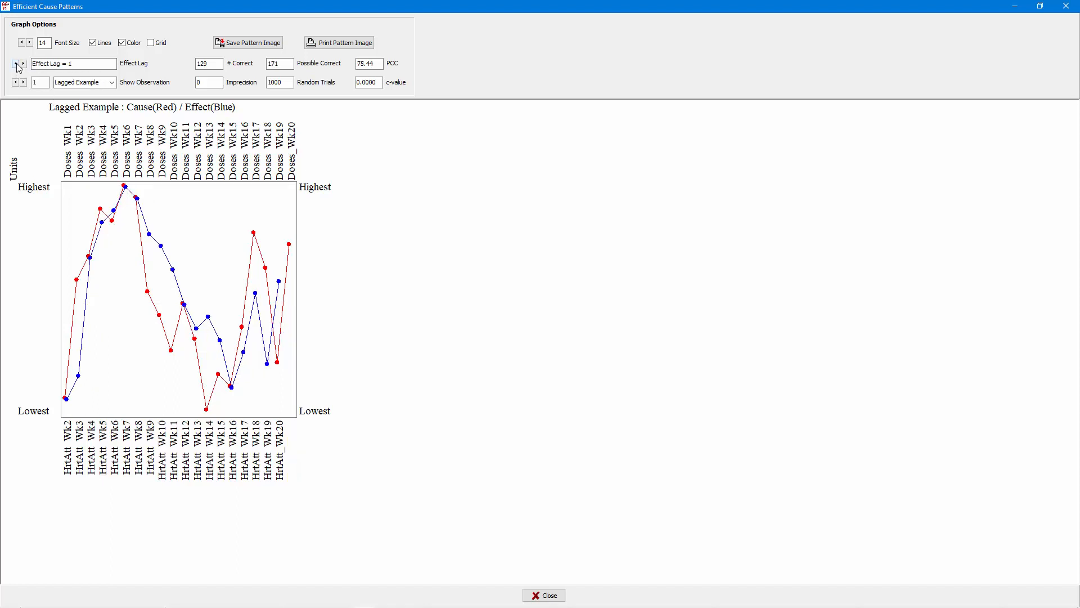
{"action": "left_click_drag", "start_coordinate": [74, 63], "coordinate": [31, 64]}
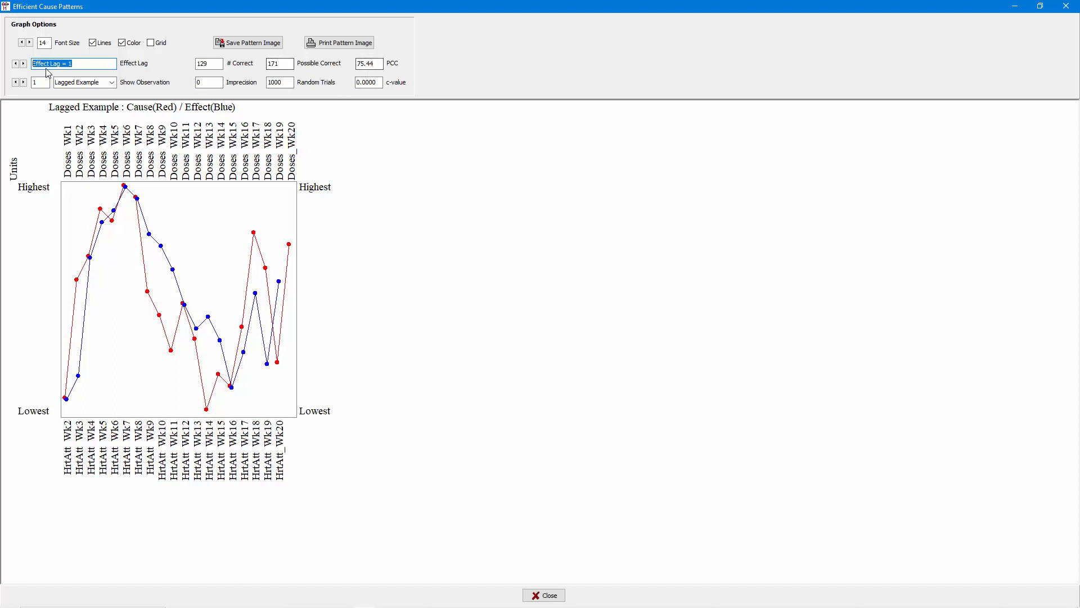
{"action": "left_click", "coordinate": [25, 64]}
{"action": "left_click", "coordinate": [24, 64]}
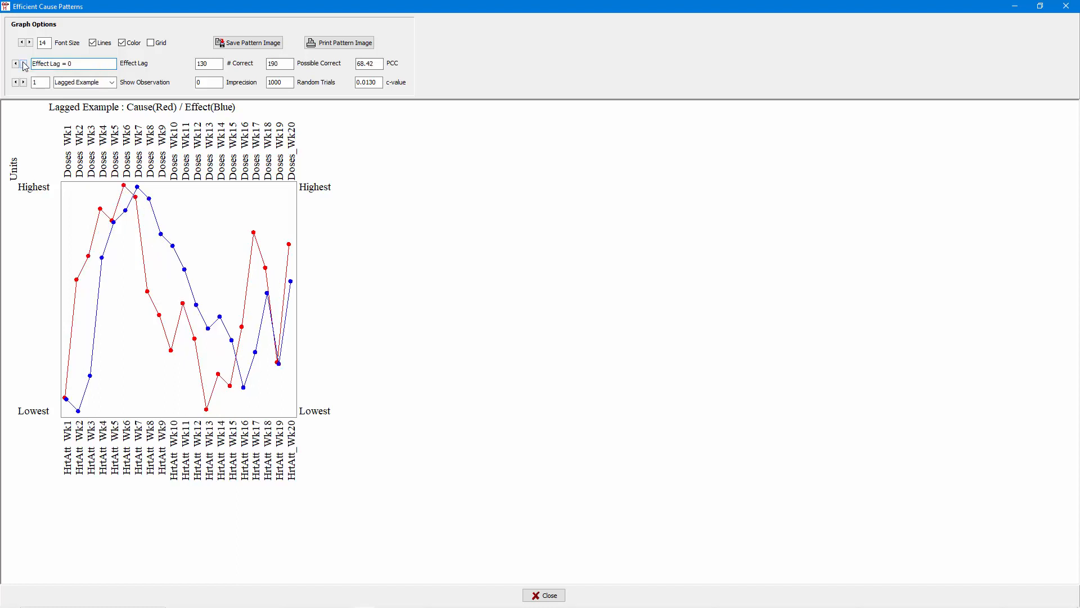
{"action": "double_click", "coordinate": [366, 63]}
{"action": "left_click", "coordinate": [16, 64]}
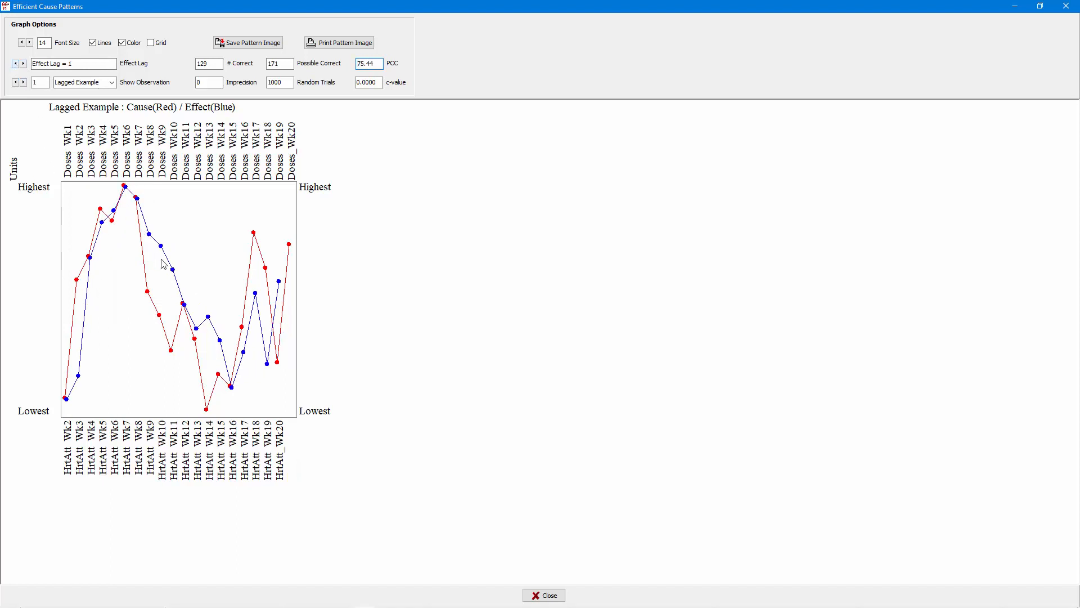
View the Opposite Pattern observation at the same effect lag and close the patterns graph
{"action": "left_click", "coordinate": [112, 83]}
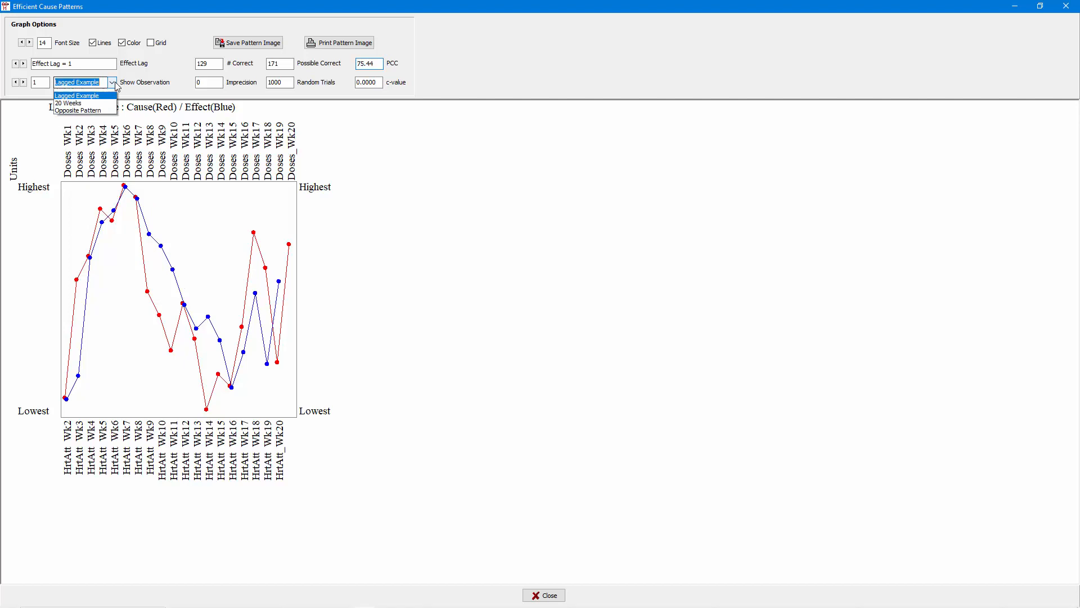
{"action": "left_click", "coordinate": [99, 115]}
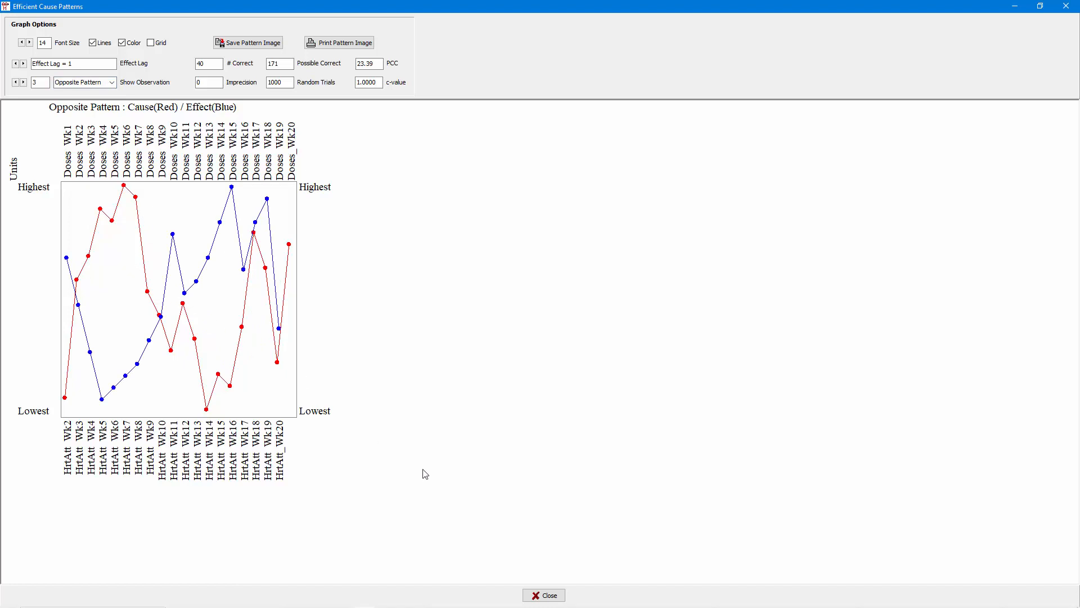
{"action": "left_click", "coordinate": [542, 595]}
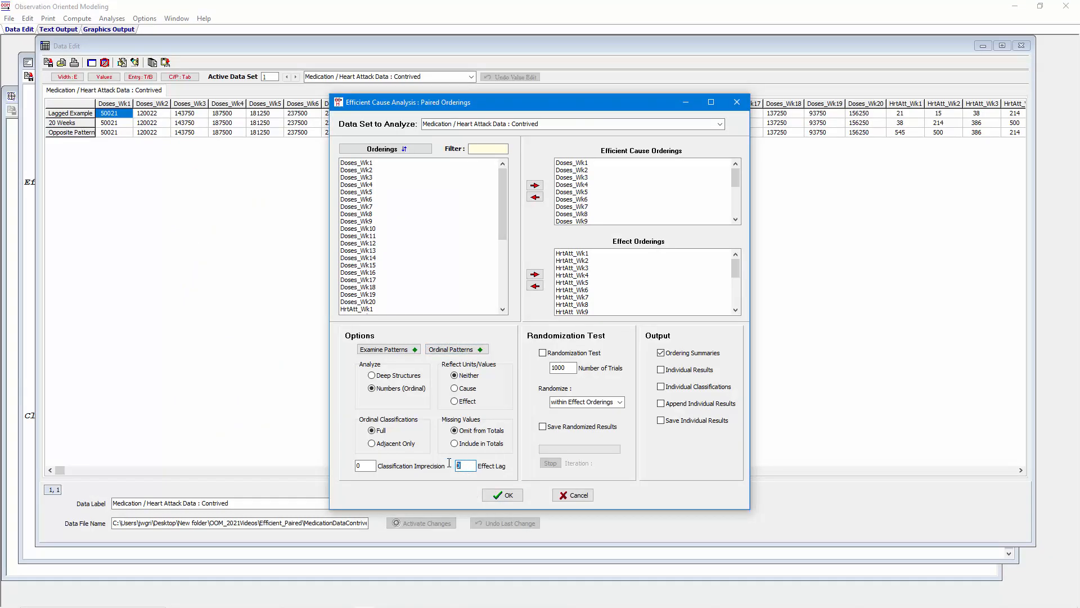
Run the paired orderings analysis with an effect lag of 1, the randomization test and individual results enabled
{"action": "type", "text": "1"}
{"action": "left_click", "coordinate": [661, 369]}
{"action": "left_click", "coordinate": [543, 352]}
{"action": "left_click", "coordinate": [492, 496]}
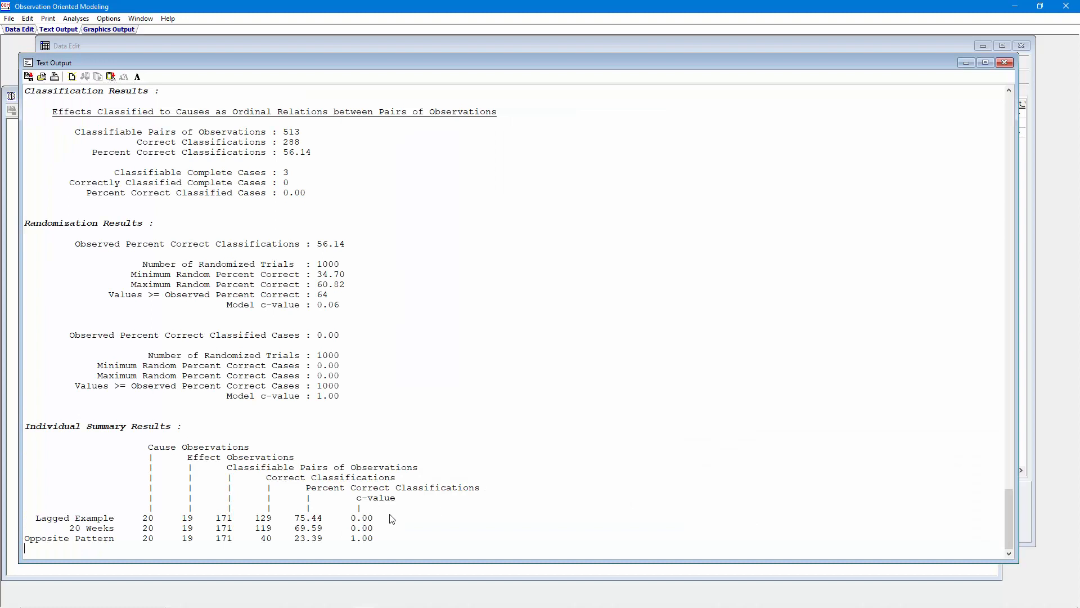
Examine each observation's percent correct classifications in the individual summary, along with the overall classification results
{"action": "left_click_drag", "start_coordinate": [392, 518], "coordinate": [18, 522]}
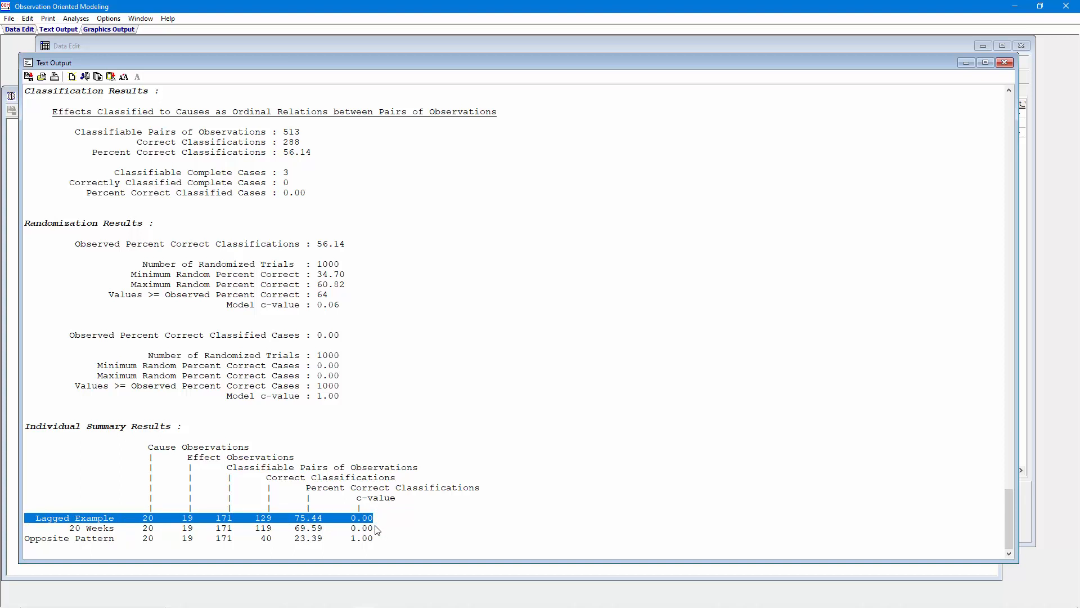
{"action": "mouse_move", "coordinate": [325, 531]}
{"action": "left_mouse_down"}
{"action": "mouse_move", "coordinate": [294, 529]}
{"action": "mouse_move", "coordinate": [330, 526]}
{"action": "left_mouse_up"}
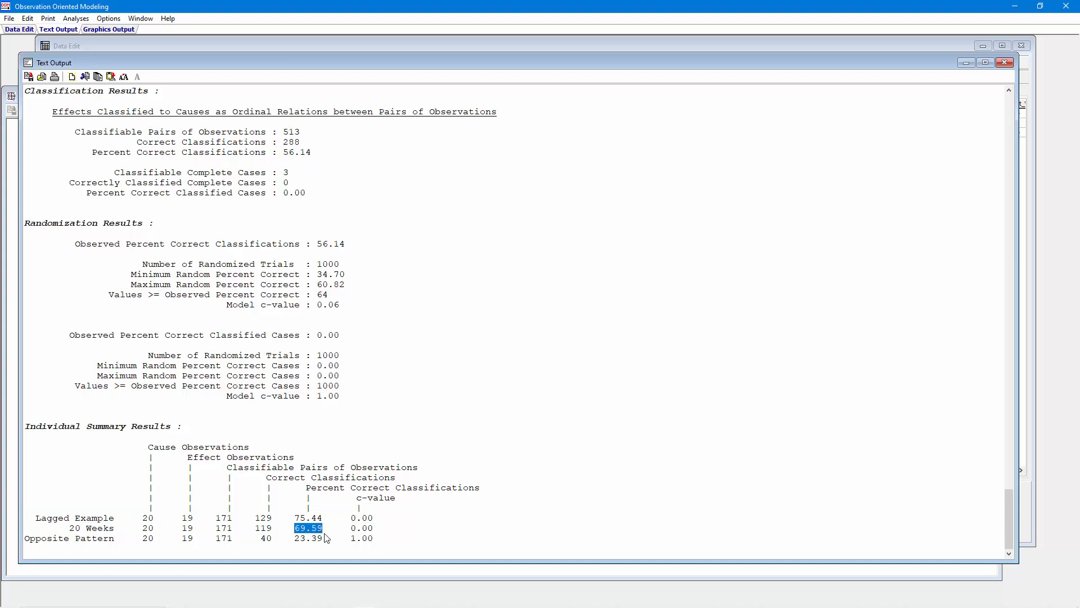
{"action": "left_click_drag", "start_coordinate": [324, 538], "coordinate": [293, 539]}
{"action": "left_click_drag", "start_coordinate": [324, 518], "coordinate": [293, 520]}
{"action": "left_click_drag", "start_coordinate": [318, 153], "coordinate": [80, 136]}
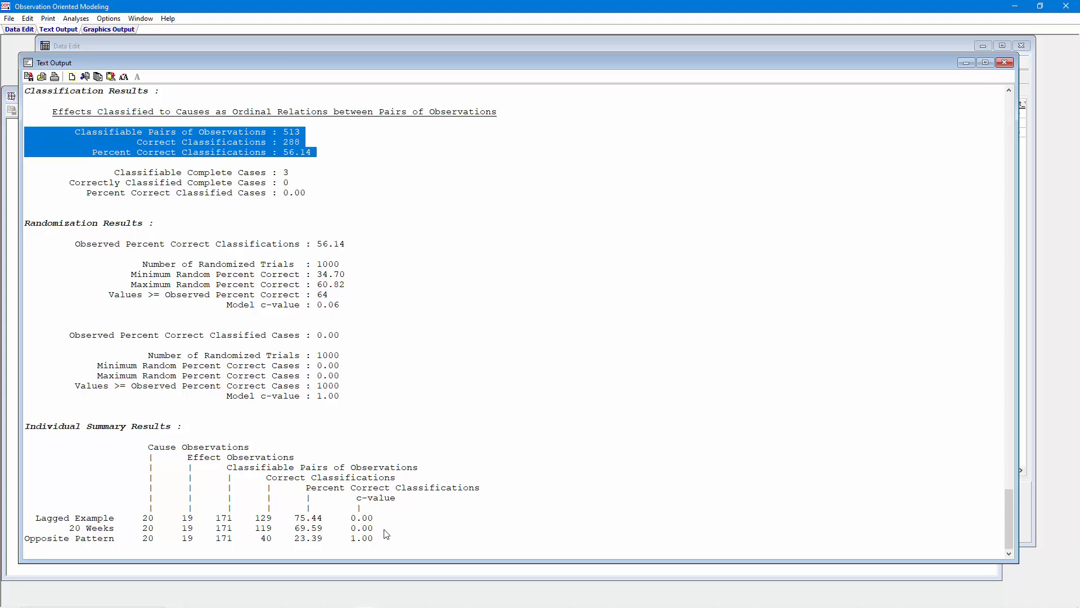
Review the effect lag and other analysis settings listed at the start of the latest Efficient Cause Analysis output
{"action": "scroll", "coordinate": [1010, 504], "scroll_direction": "up", "scroll_amount": 4}
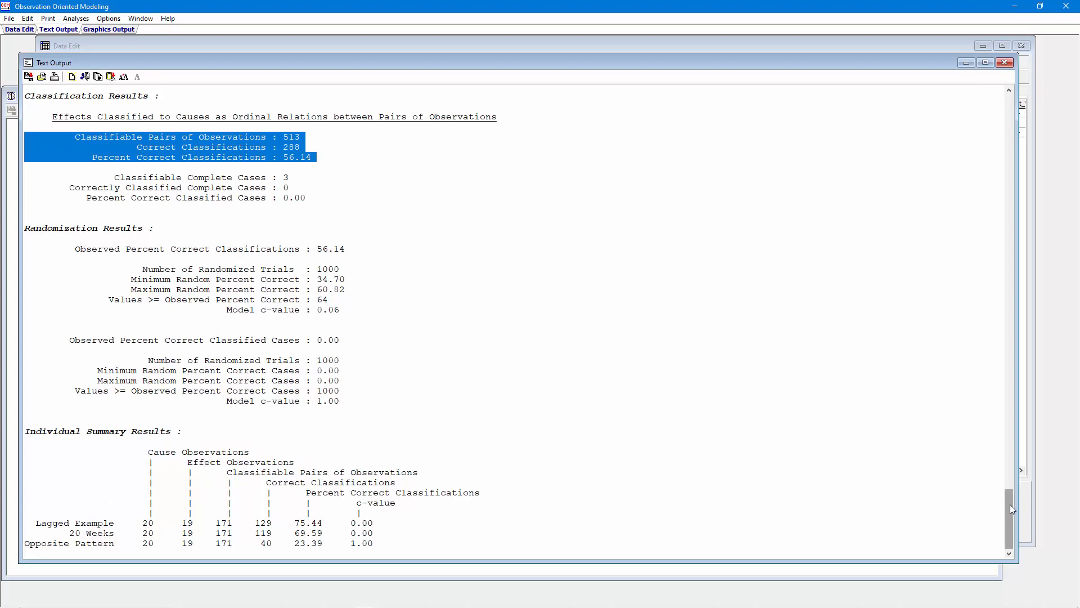
{"action": "left_click_drag", "start_coordinate": [1010, 492], "coordinate": [1044, 314]}
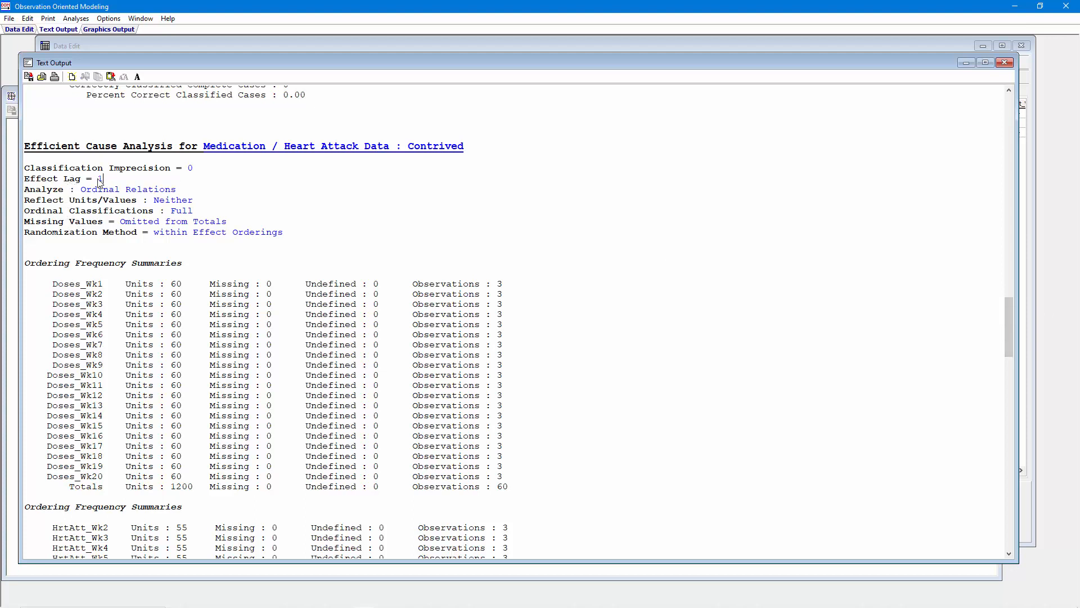
{"action": "left_click_drag", "start_coordinate": [104, 179], "coordinate": [21, 184]}
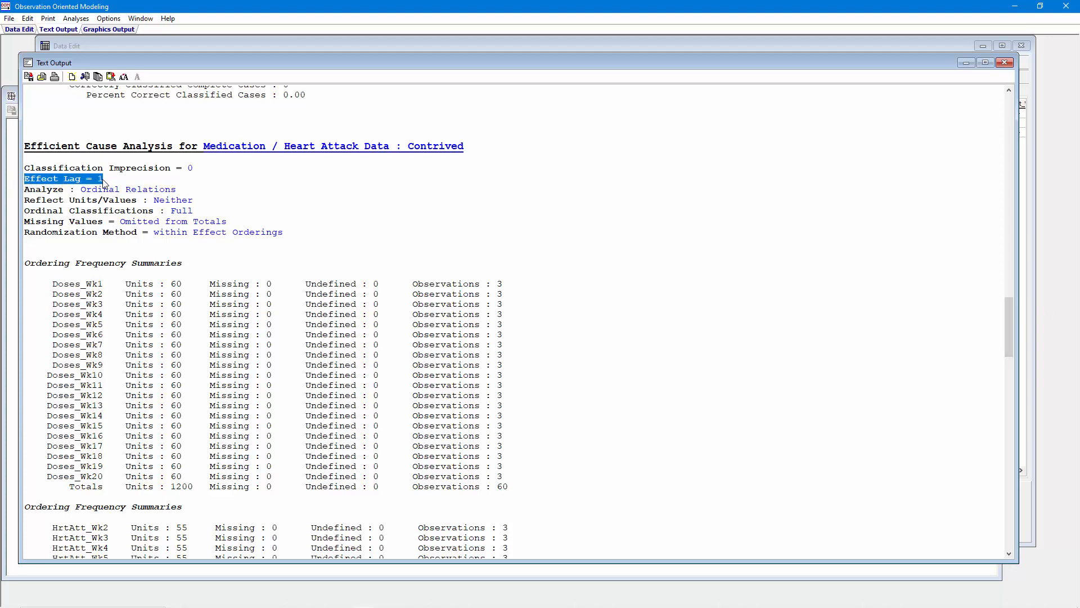
{"action": "left_click_drag", "start_coordinate": [283, 233], "coordinate": [17, 171]}
{"action": "left_click", "coordinate": [226, 180]}
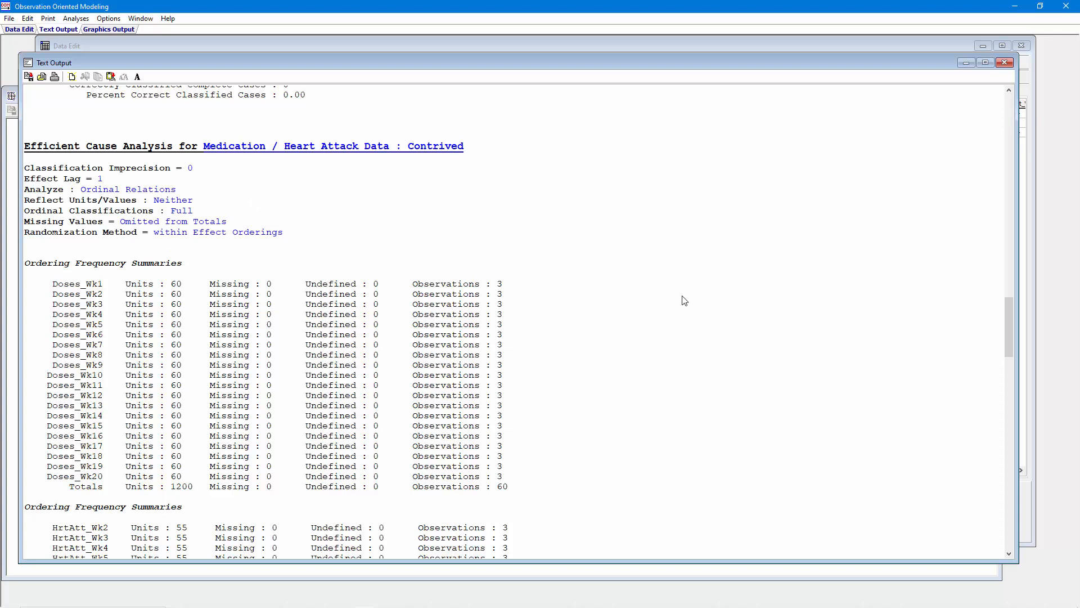
{"action": "scroll", "coordinate": [1015, 365], "scroll_direction": "down", "scroll_amount": 1}
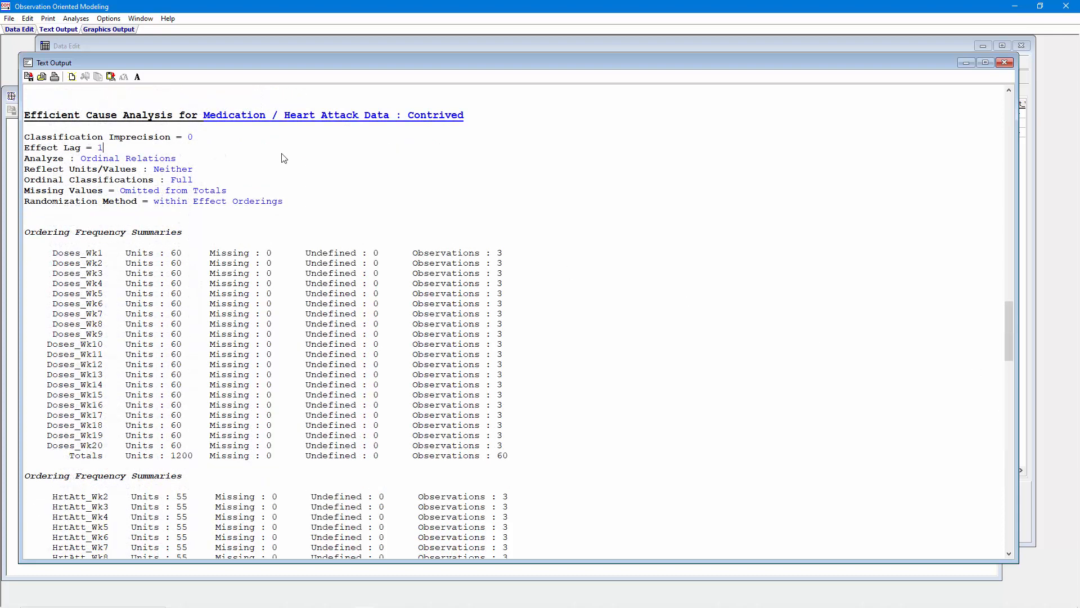